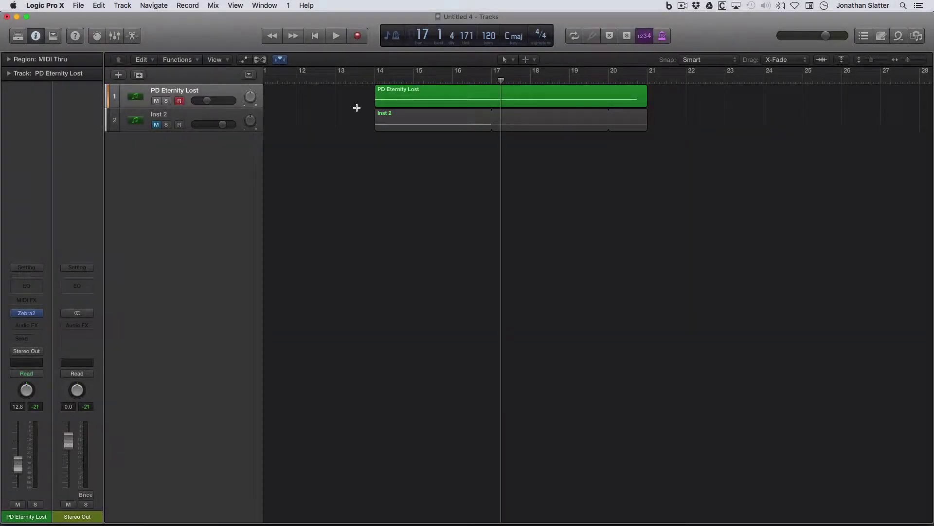
# Select the PD Eternity Lost region and start playback from bar 14
pyautogui.click(387, 91)
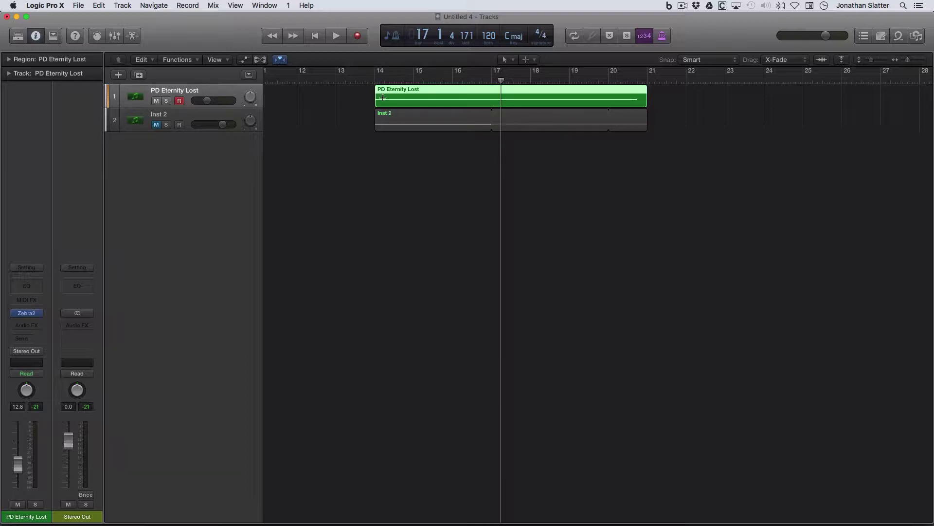
pyautogui.doubleClick(378, 81)
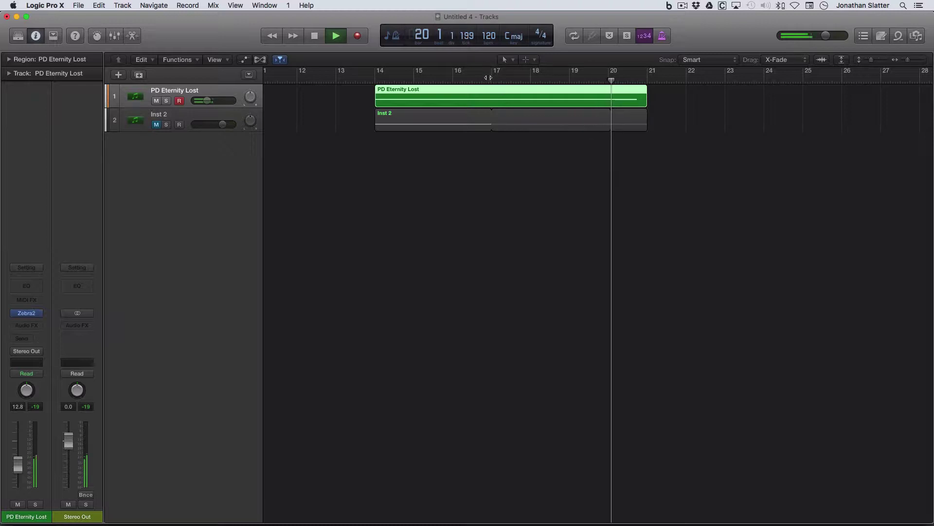
# Audition from just before bar 17 and from bar 14 repeatedly, ending stopped near bar 14
pyautogui.press('space')
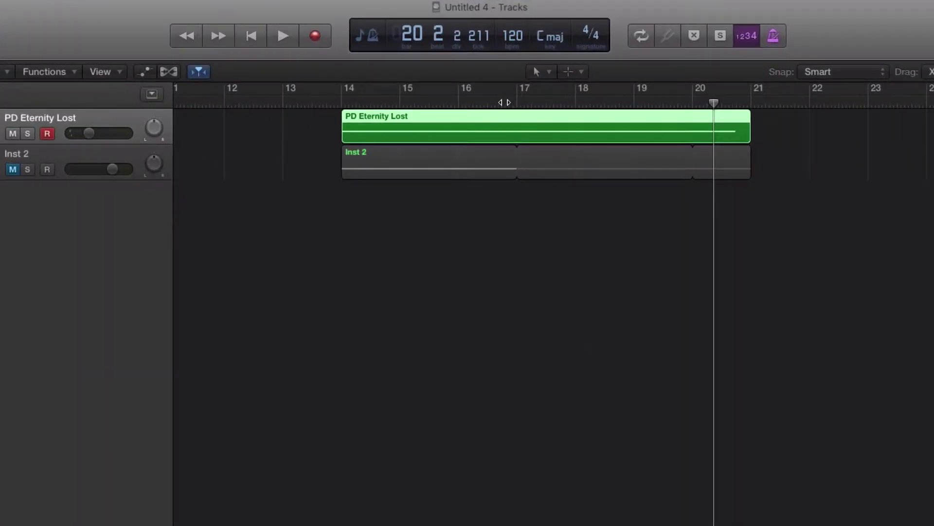
pyautogui.doubleClick(503, 101)
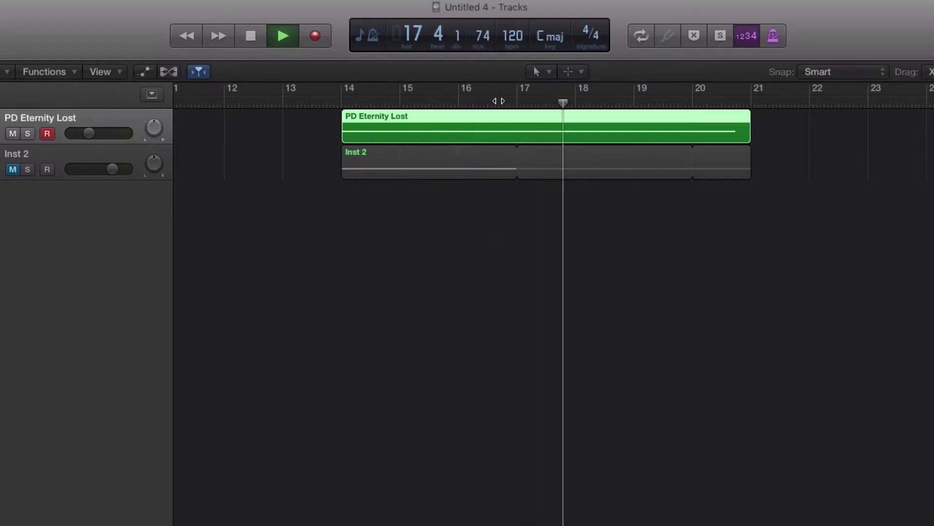
pyautogui.press('space')
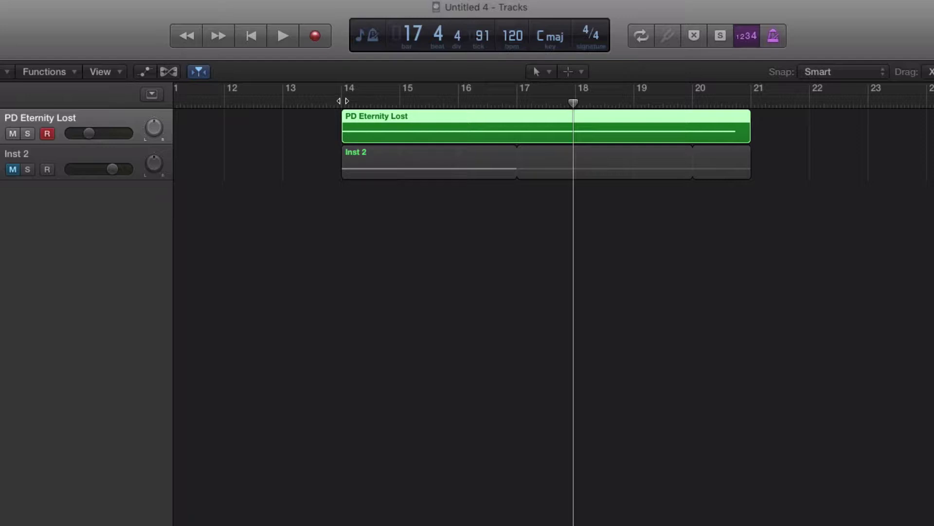
pyautogui.click(514, 100)
pyautogui.press('space')
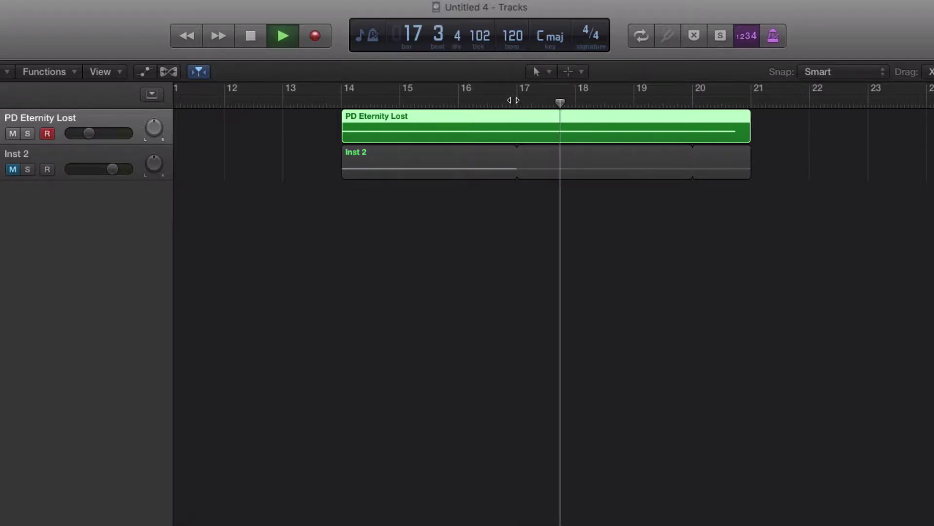
pyautogui.press('space')
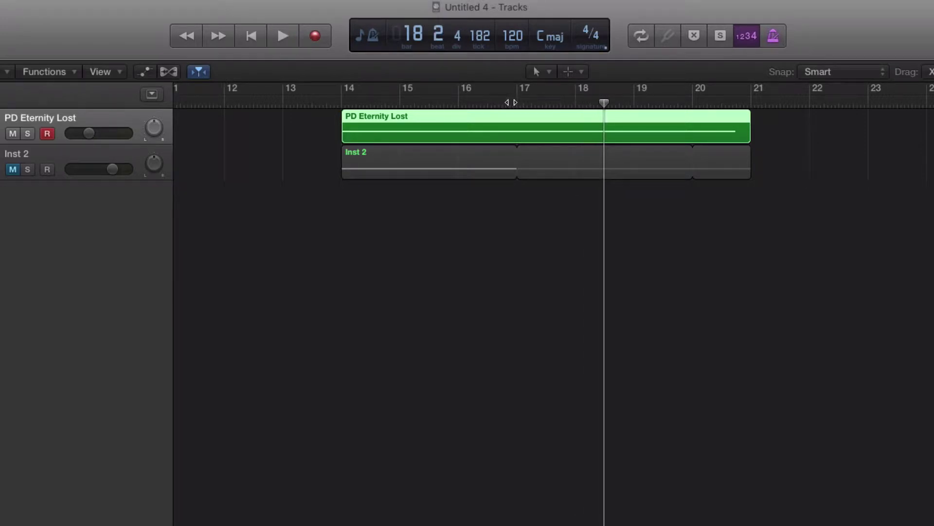
pyautogui.doubleClick(354, 106)
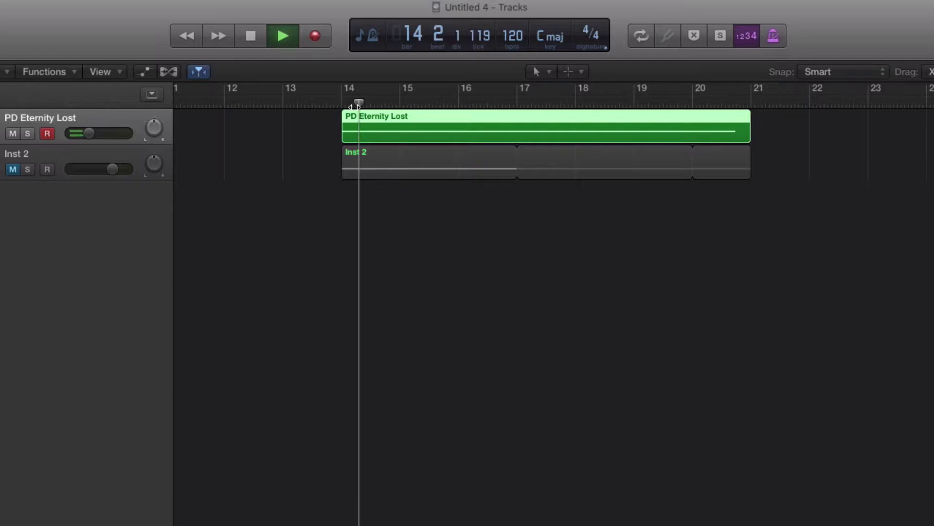
pyautogui.press('space')
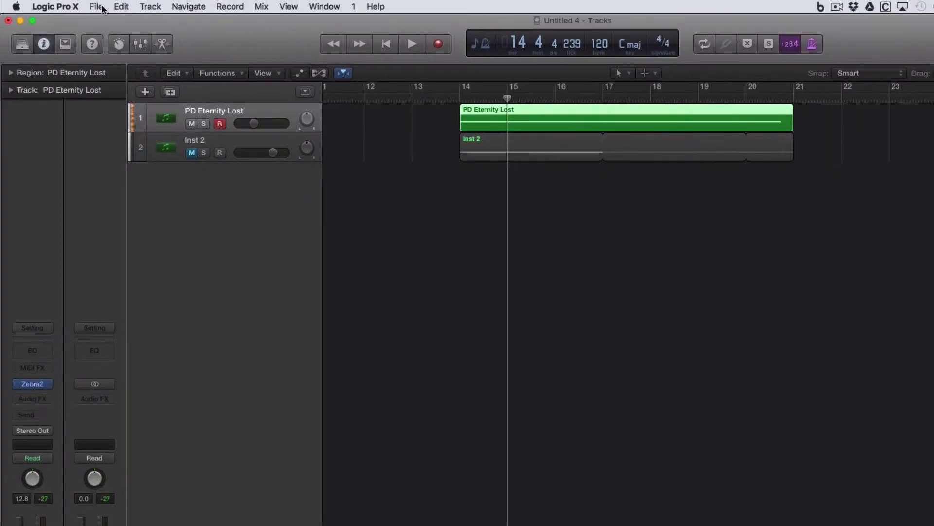
# Open the Chase page of the project's MIDI settings and move the window up and left
pyautogui.click(96, 6)
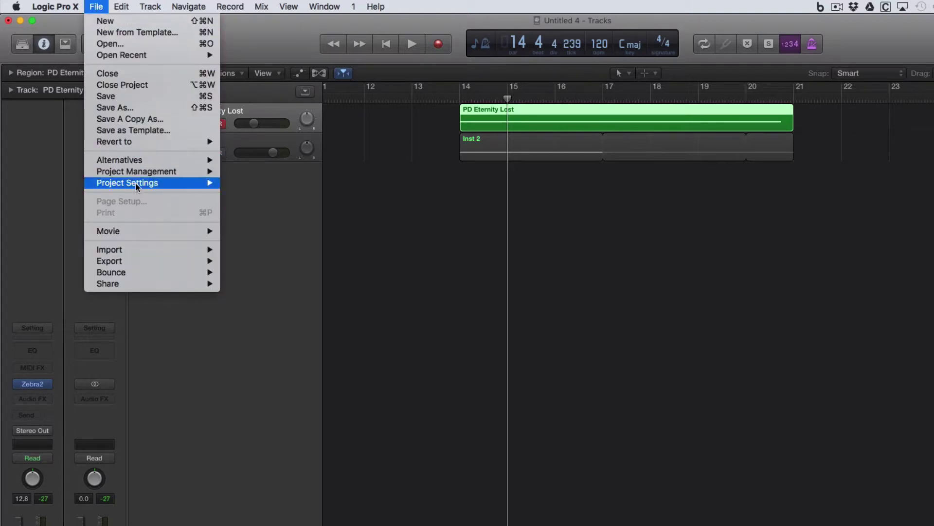
pyautogui.moveTo(136, 183)
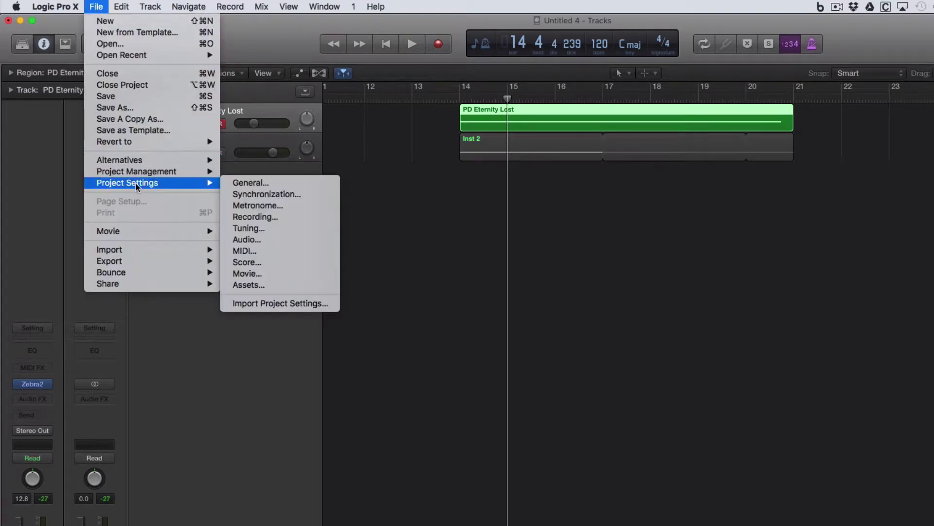
pyautogui.click(248, 252)
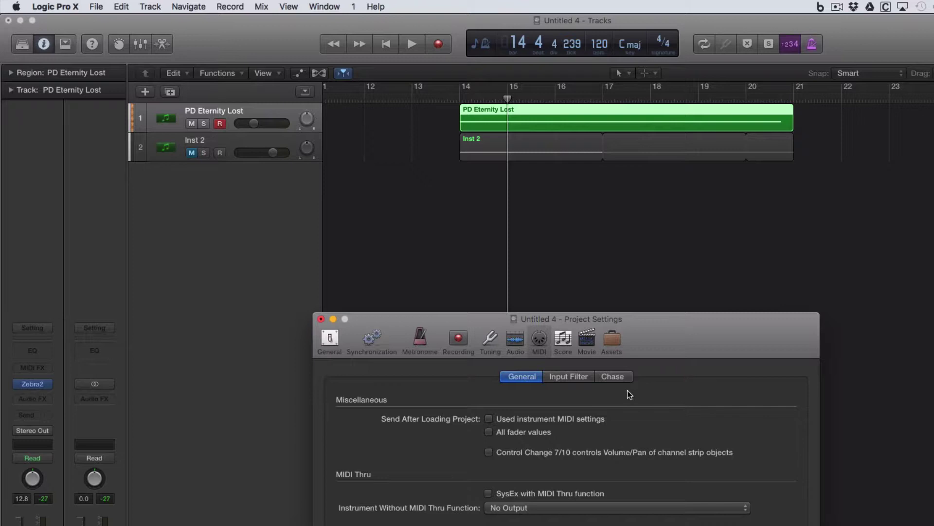
pyautogui.click(613, 377)
pyautogui.moveTo(453, 322); pyautogui.dragTo(449, 292)
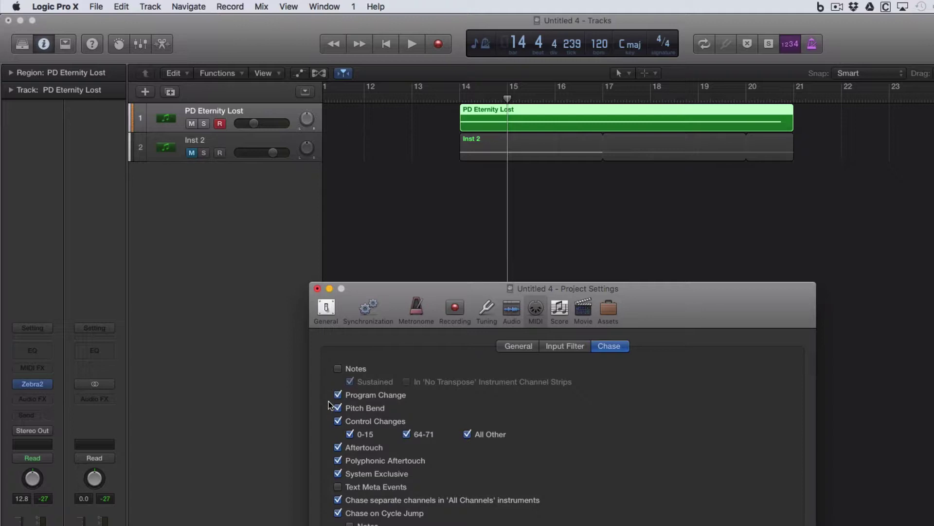
# Enable Notes chasing in the MIDI Chase settings and move the window lower to reveal the tracks
pyautogui.click(338, 369)
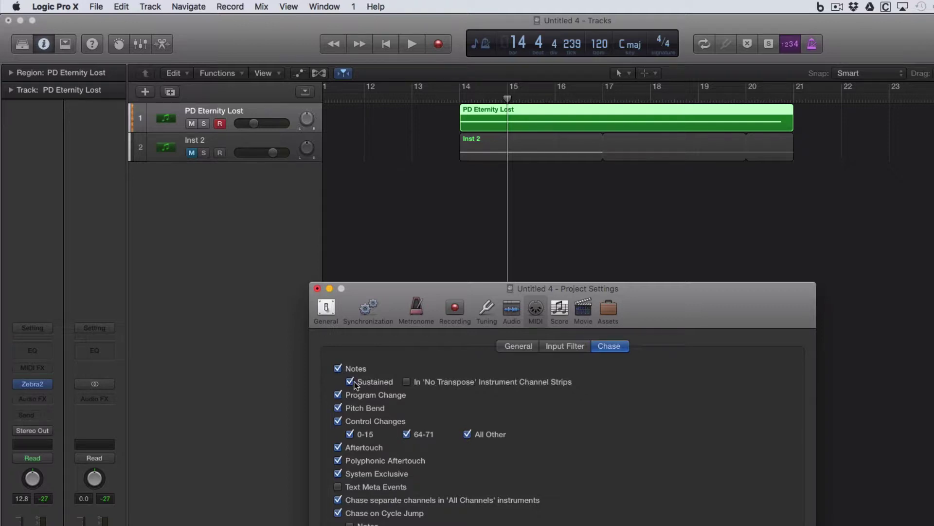
pyautogui.moveTo(394, 288); pyautogui.dragTo(390, 373)
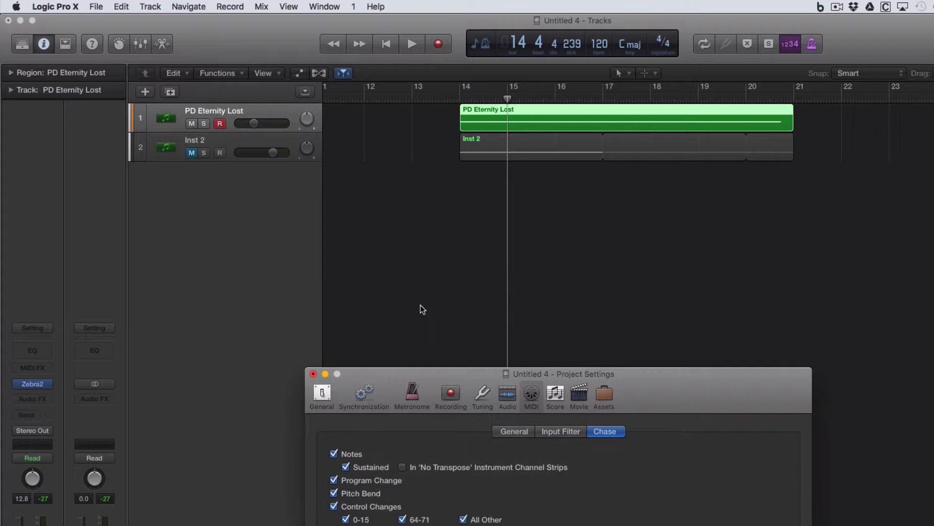
# Play the arrangement from bar 16 beat 4 and stop near bar 21
pyautogui.click(589, 95)
pyautogui.press('space')
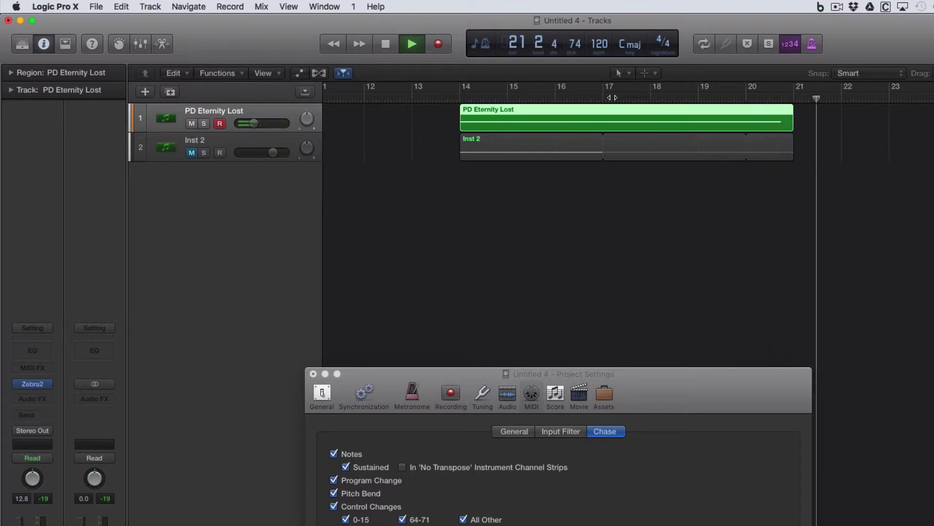
pyautogui.press('space')
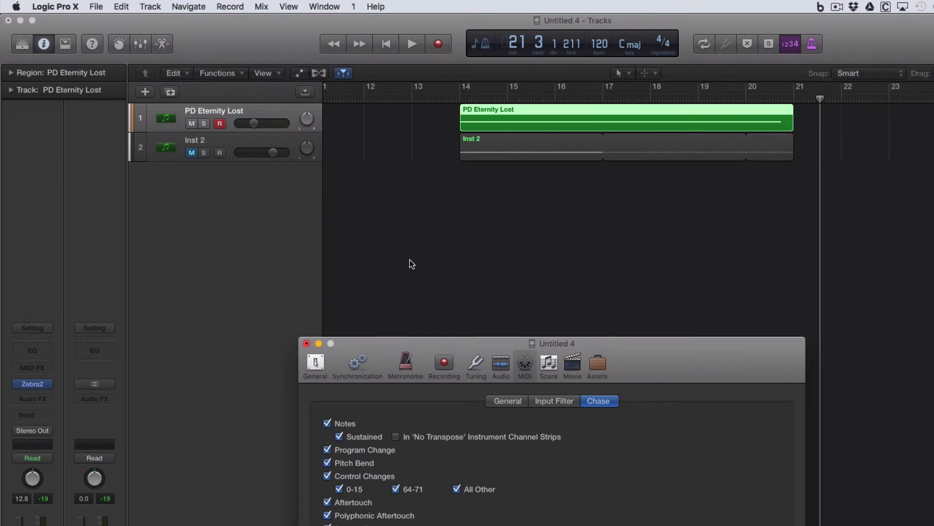
# Unmute the Inst 2 track, play it with PD Eternity Lost, then replay from bar 15
pyautogui.click(209, 140)
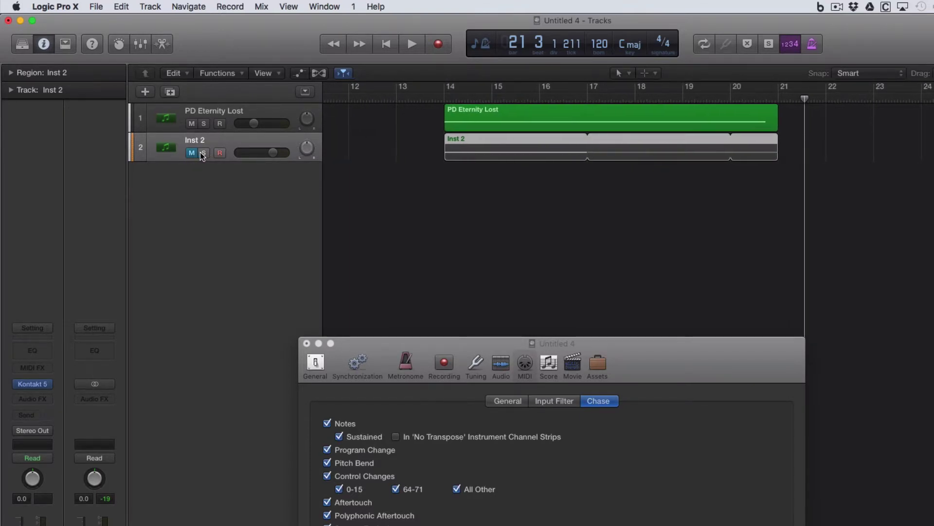
pyautogui.click(192, 152)
pyautogui.press('space')
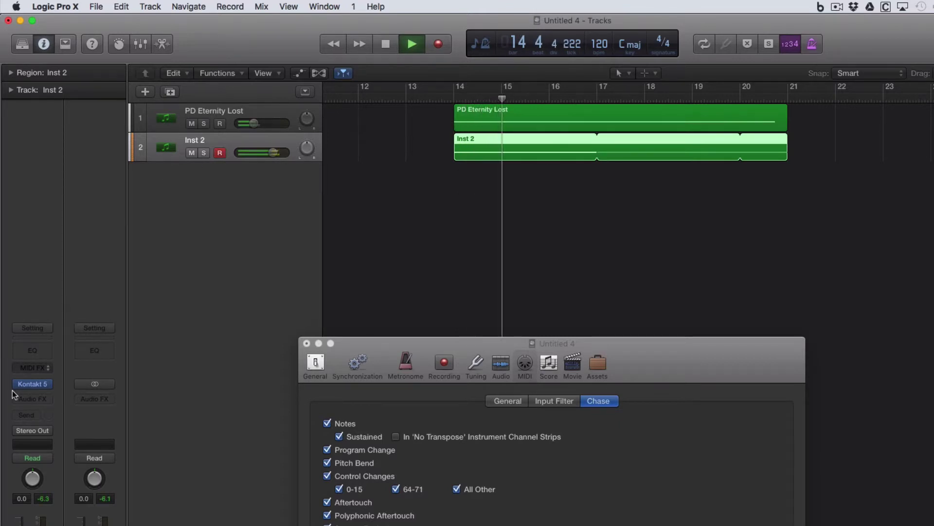
pyautogui.moveTo(31, 385)
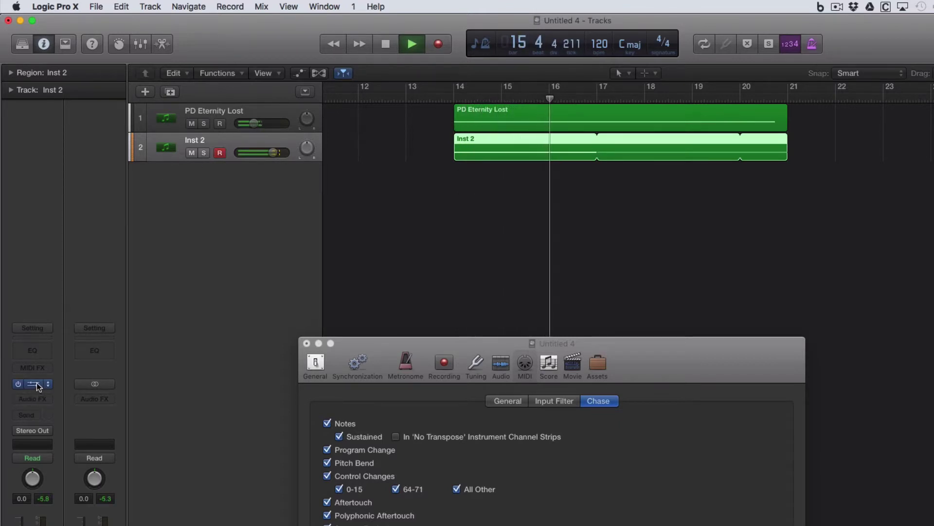
pyautogui.press('space')
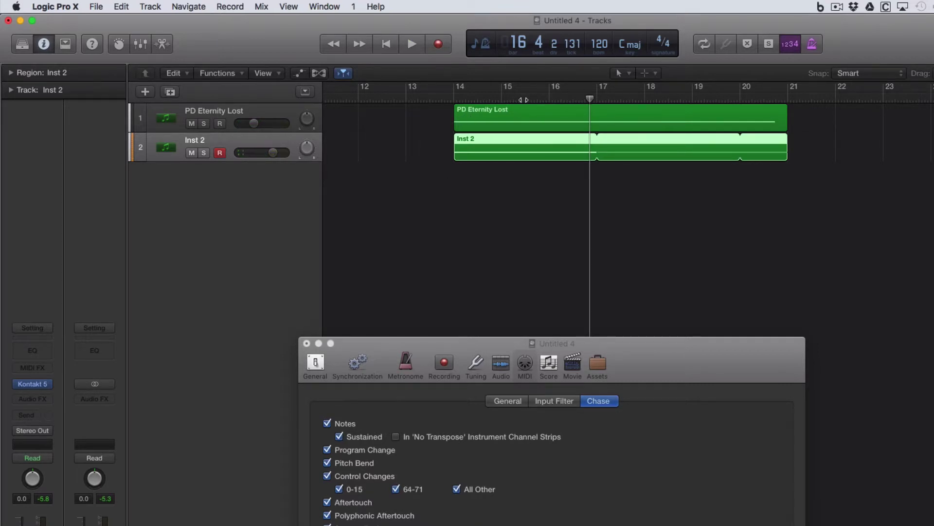
pyautogui.click(516, 99)
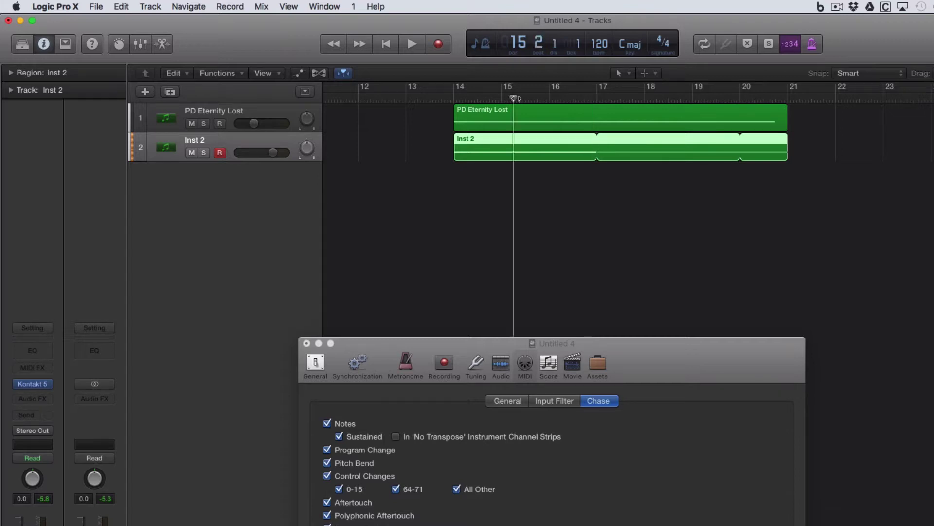
pyautogui.press('space')
pyautogui.press('space')
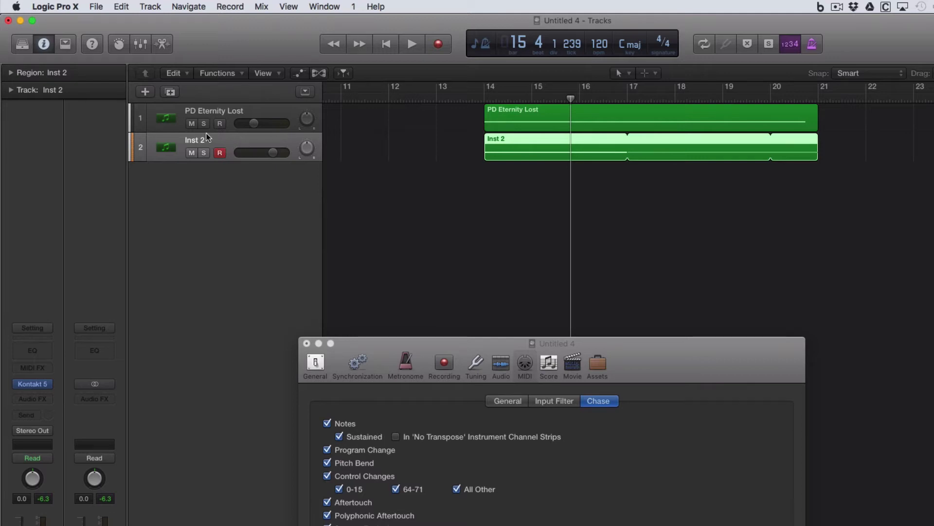
# Enable No Transpose in the Inst 2 track inspector and play from bar 15 to bar 19
pyautogui.click(11, 90)
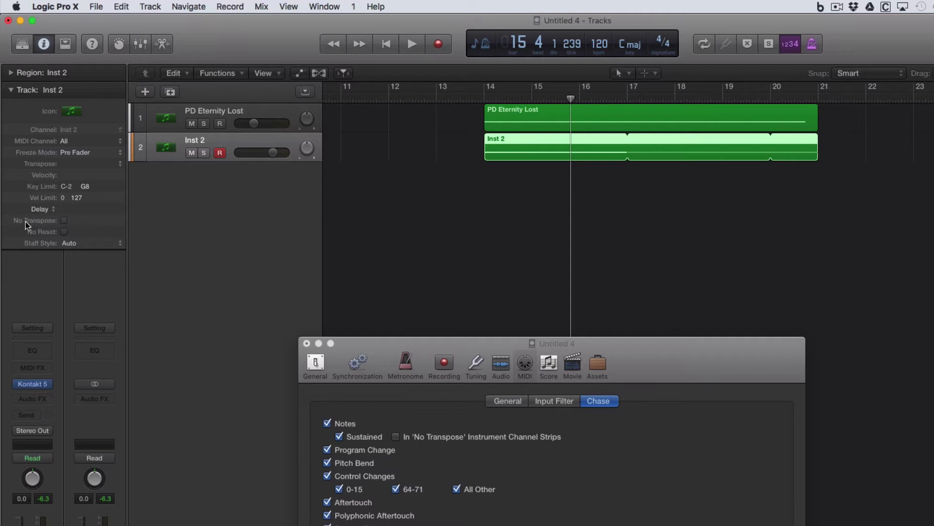
pyautogui.click(64, 220)
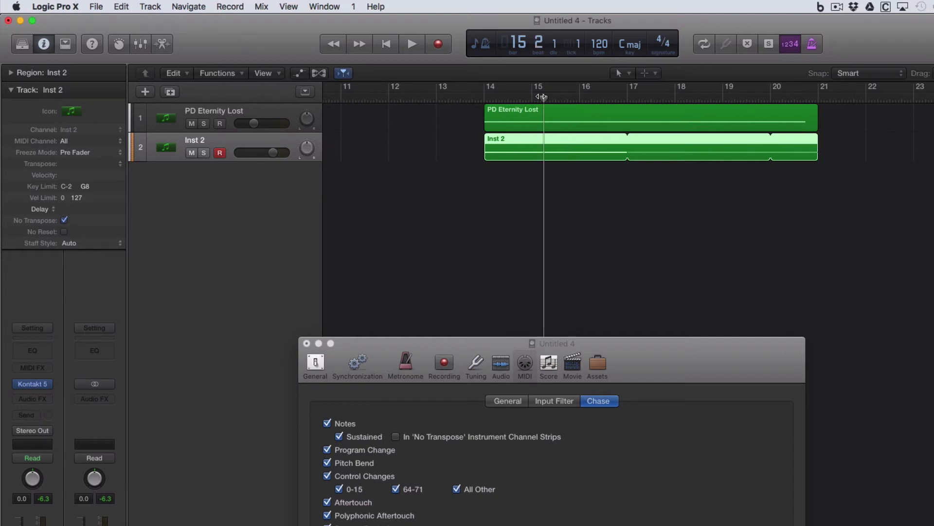
pyautogui.press('space')
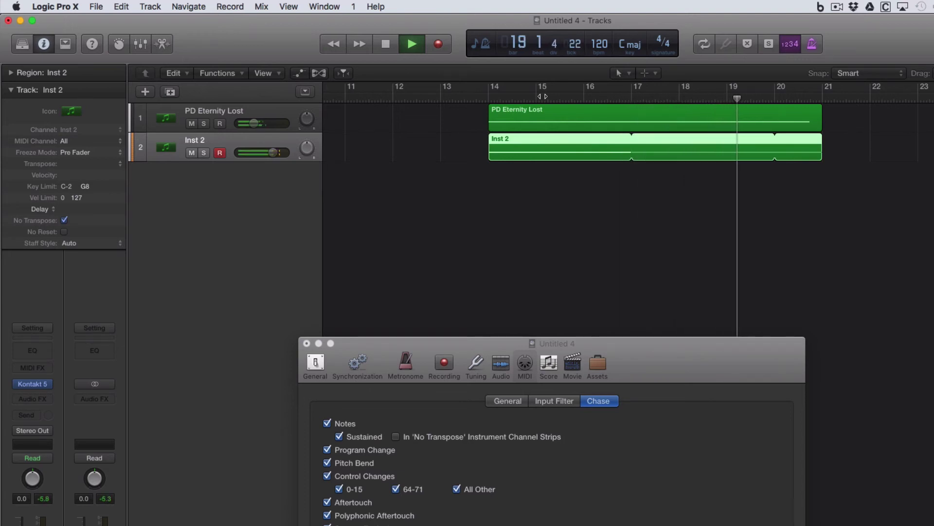
pyautogui.press('space')
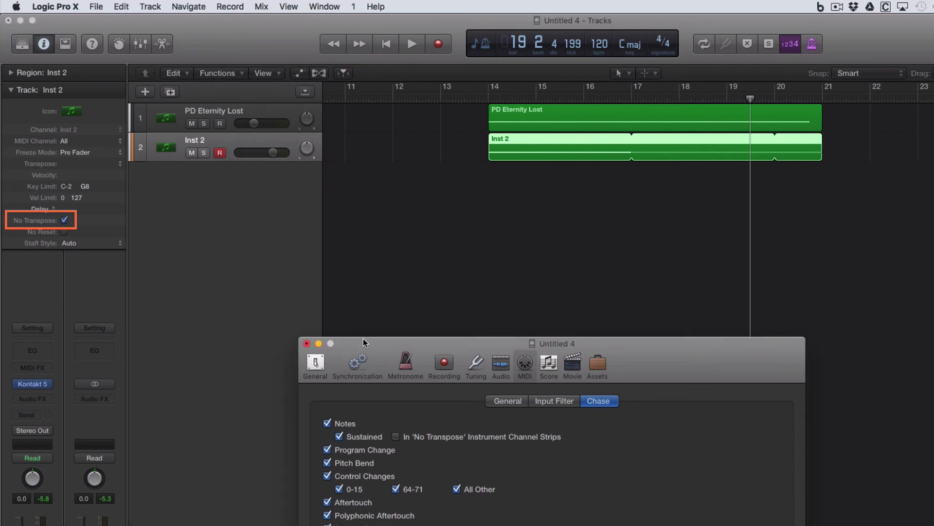
pyautogui.moveTo(363, 338); pyautogui.dragTo(306, 331)
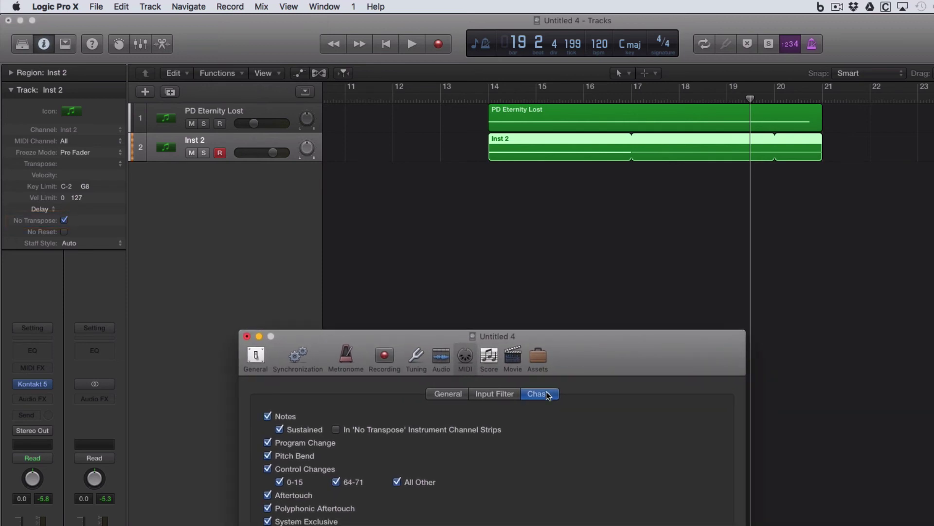